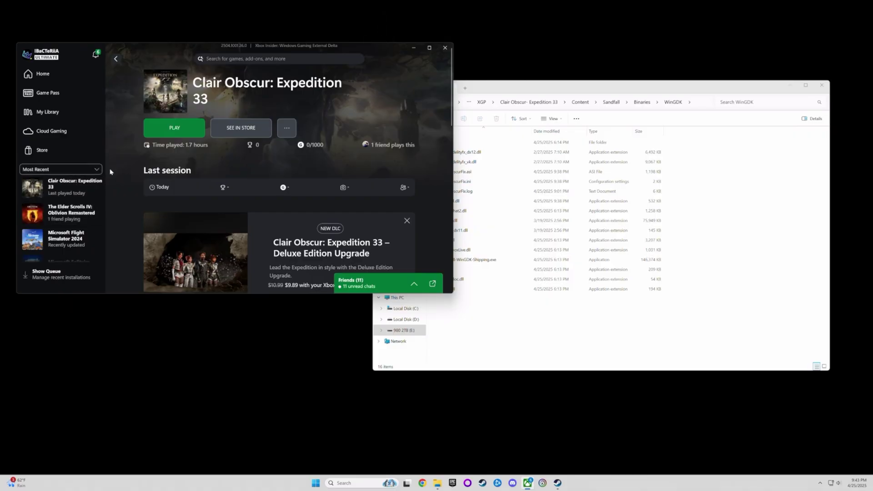
# Step: Bring the file browser forward and show the Downloads folder
pyautogui.click(491, 90)
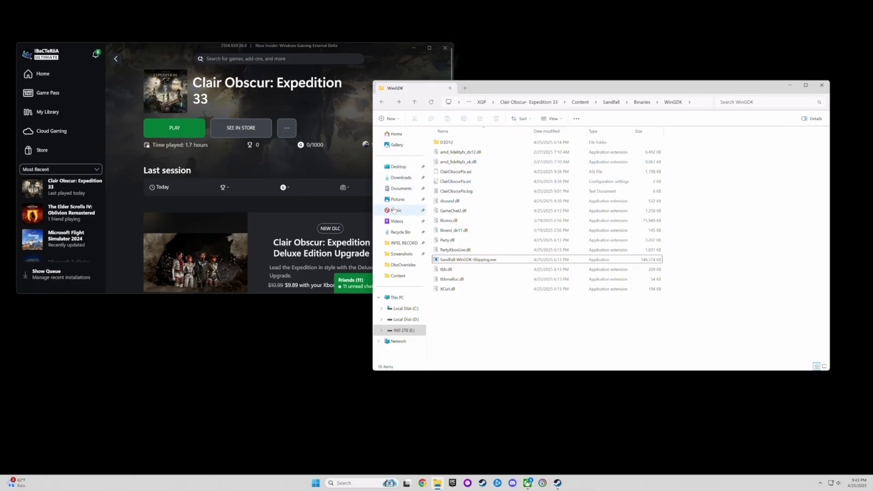
pyautogui.hotkey('alt', 'Up')
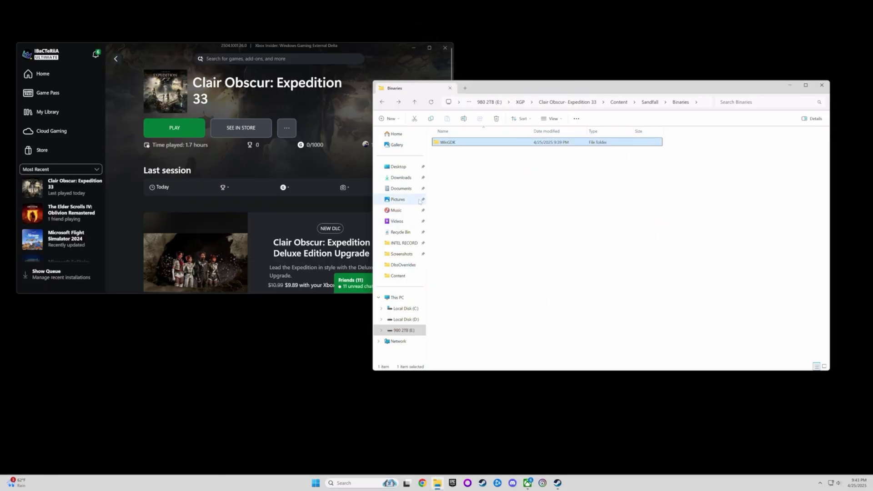
pyautogui.click(400, 177)
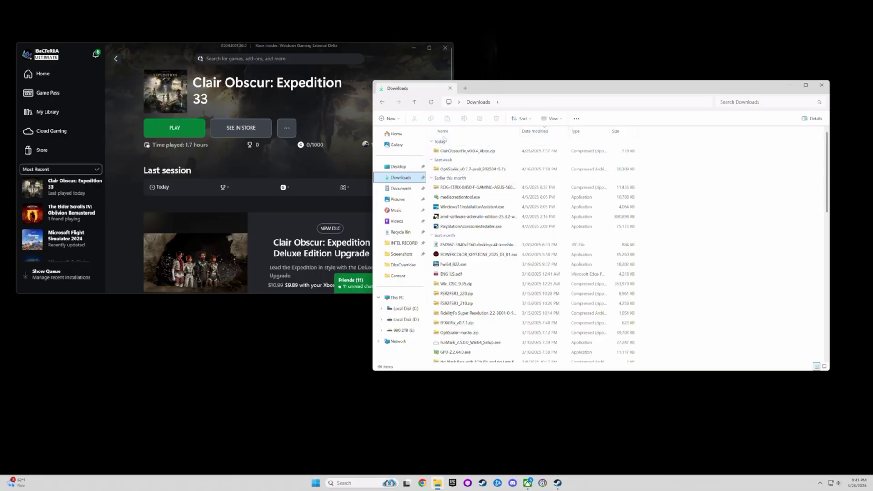
# Step: Switch to the Xbox app and browse to the installation location of Clair Obscur: Expedition 33 from its file management options
pyautogui.rightClick(80, 193)
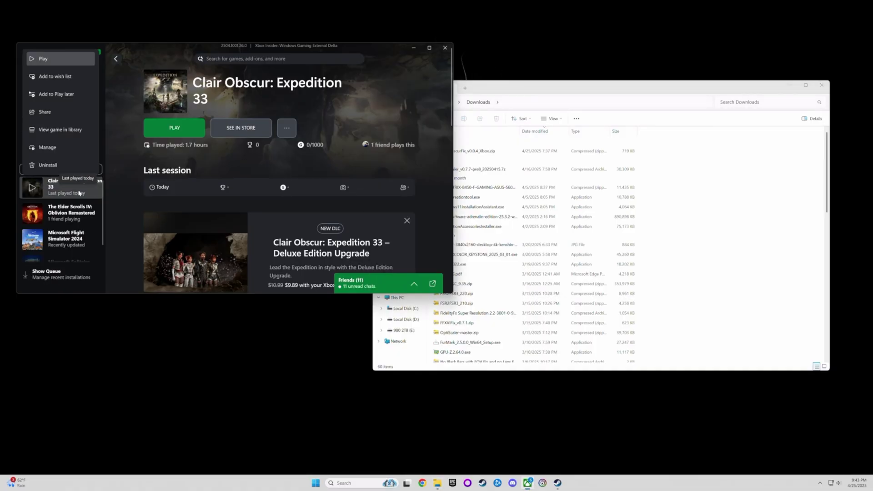
pyautogui.click(48, 147)
pyautogui.click(235, 93)
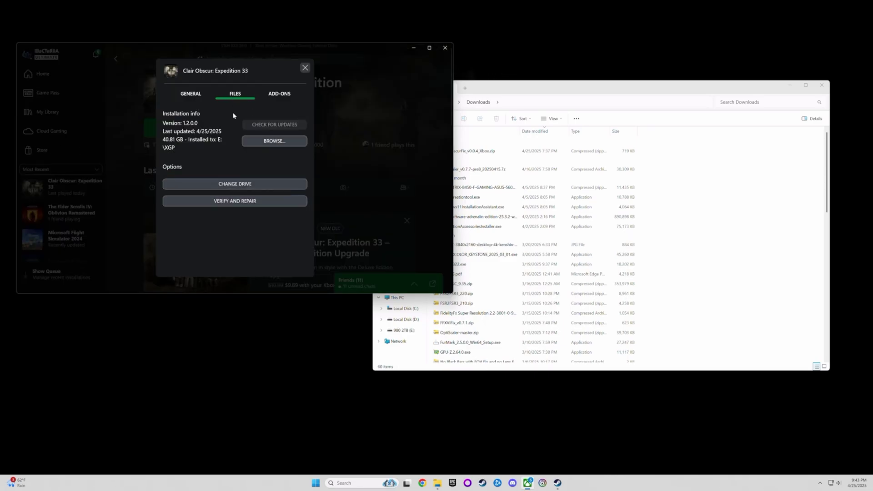
pyautogui.click(268, 141)
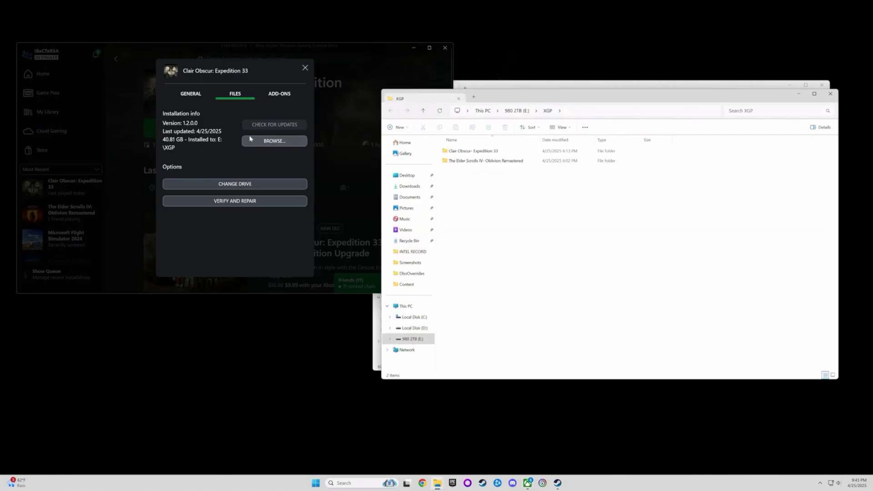
# Step: Move the XGP folder window clear of the Downloads window and open Clair Obscur- Expedition 33 > Content in it
pyautogui.moveTo(549, 95); pyautogui.dragTo(160, 51)
pyautogui.click(94, 107)
pyautogui.doubleClick(94, 108)
pyautogui.click(94, 110)
pyautogui.click(94, 109)
pyautogui.click(120, 109)
pyautogui.doubleClick(121, 109)
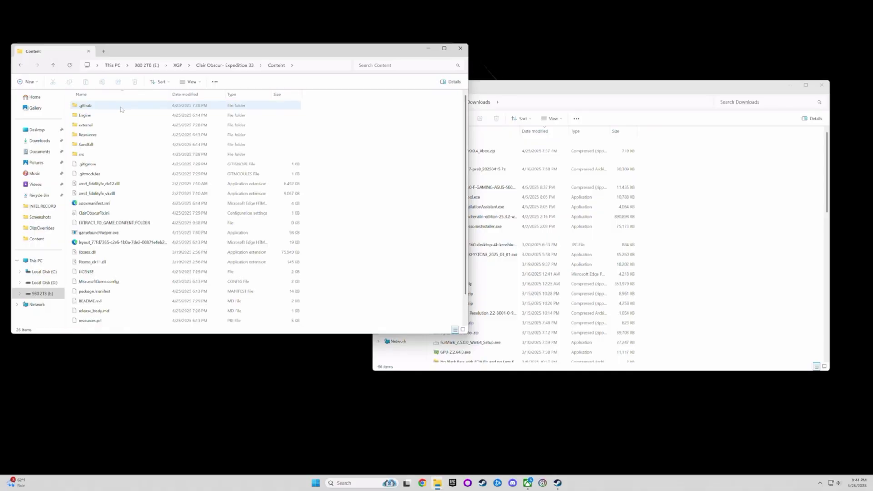
# Step: Copy everything inside ClairObscurFix_v0.0.4_Xbox.zip from Downloads into the game's Content folder, replacing files with the same names
pyautogui.click(492, 87)
pyautogui.click(468, 151)
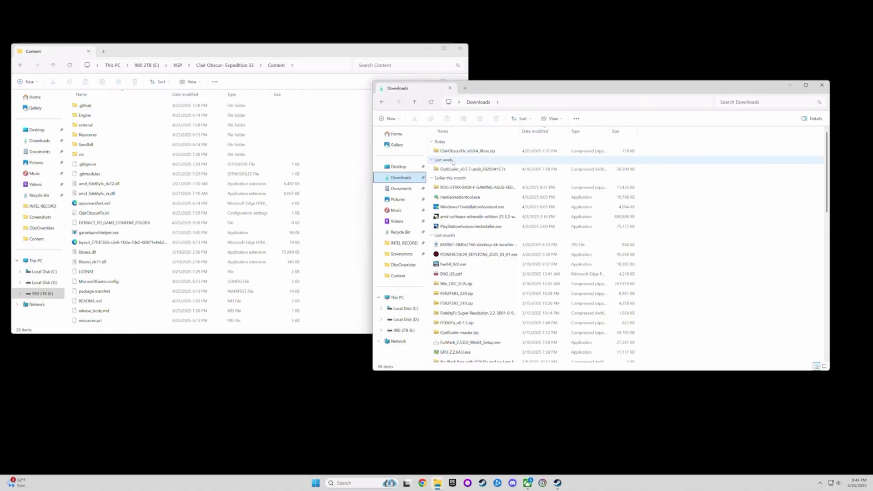
pyautogui.doubleClick(470, 152)
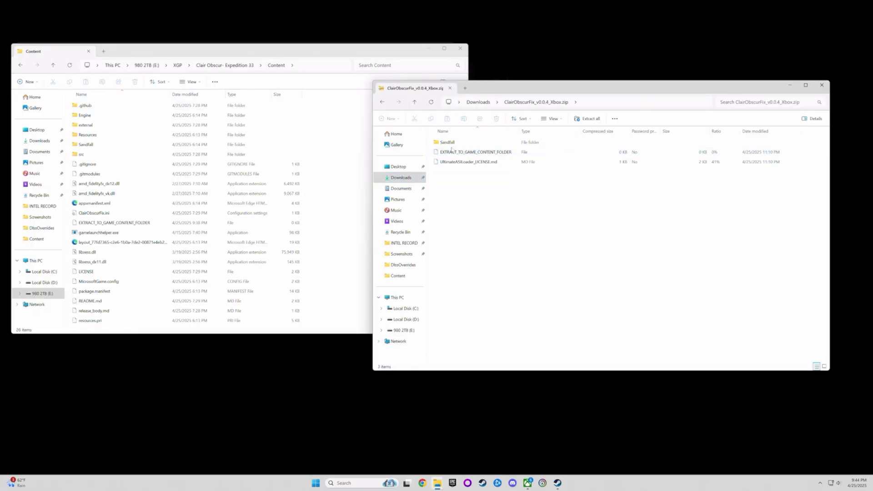
pyautogui.moveTo(462, 175); pyautogui.dragTo(337, 121)
pyautogui.click(403, 218)
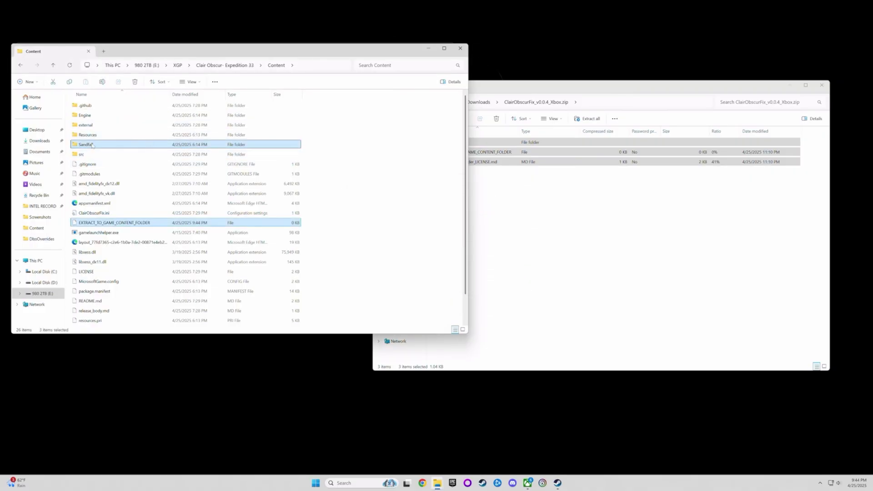
# Step: Return the game folder window to XGP and open the OptiScaler_v0.7.7-pre8_20250415.7z archive from Downloads in the other window
pyautogui.hotkey('alt', 'Up')
pyautogui.hotkey('alt', 'Up')
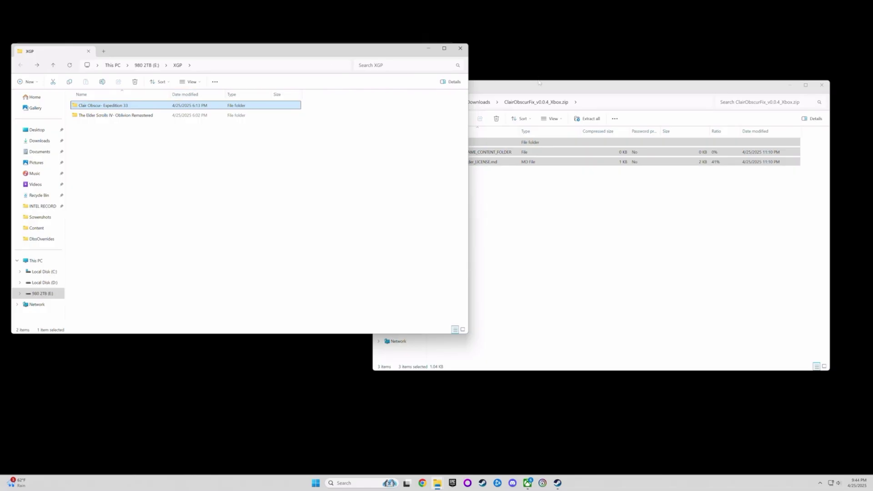
pyautogui.click(516, 92)
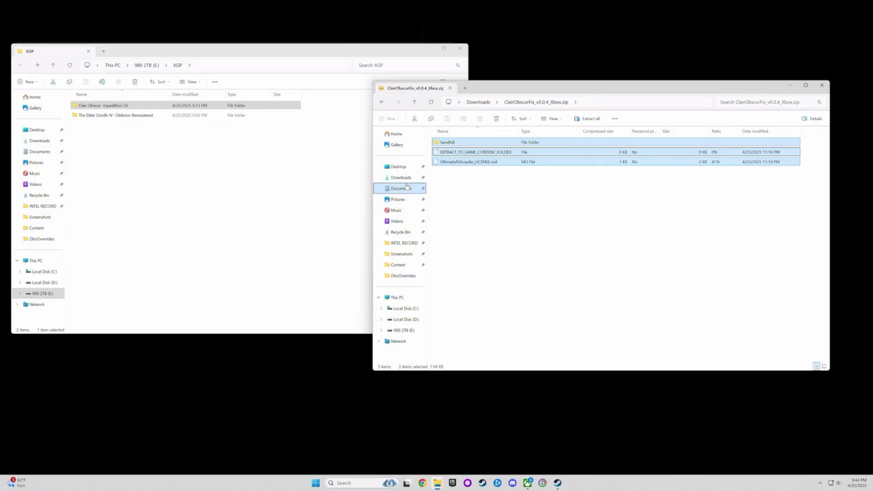
pyautogui.click(401, 177)
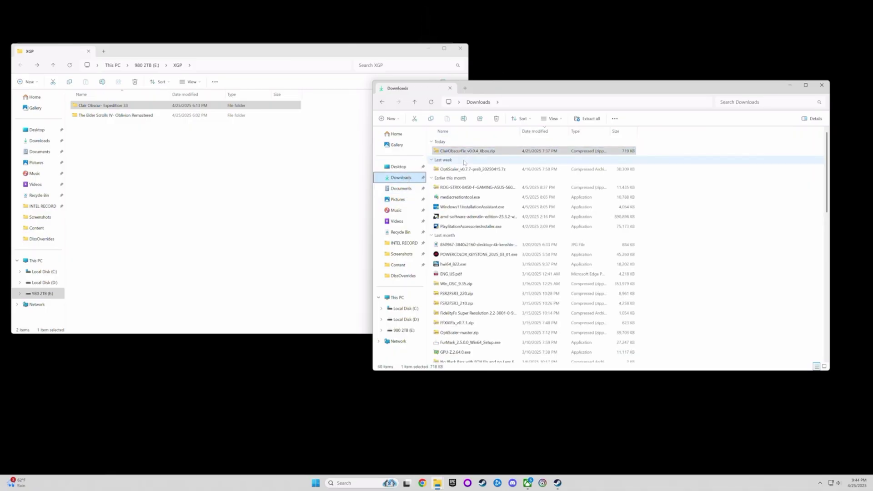
pyautogui.doubleClick(468, 169)
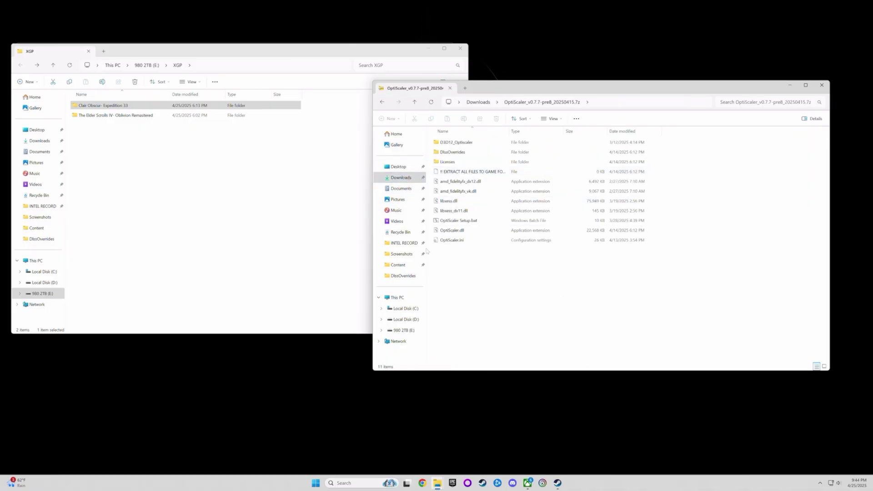
# Step: Open the game's Content > Sandfall > Binaries > WinGDK folder, starting from Clair Obscur- Expedition 33 in XGP
pyautogui.click(81, 109)
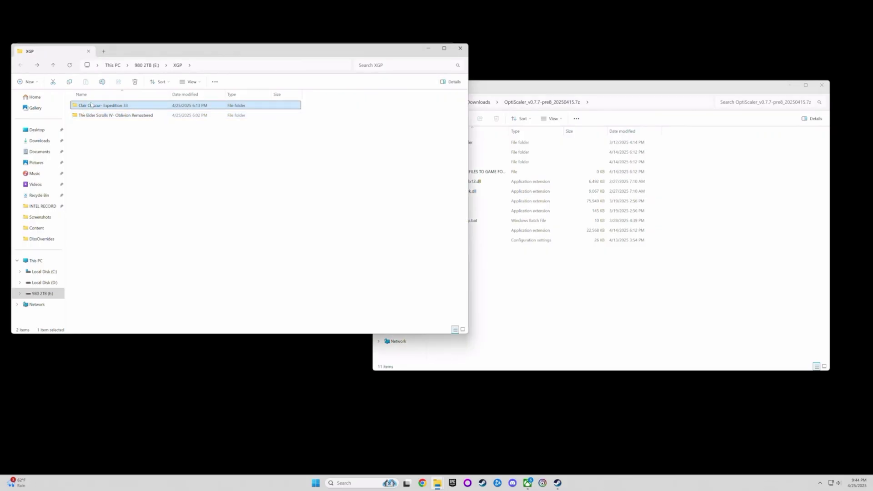
pyautogui.click(91, 105)
pyautogui.doubleClick(95, 105)
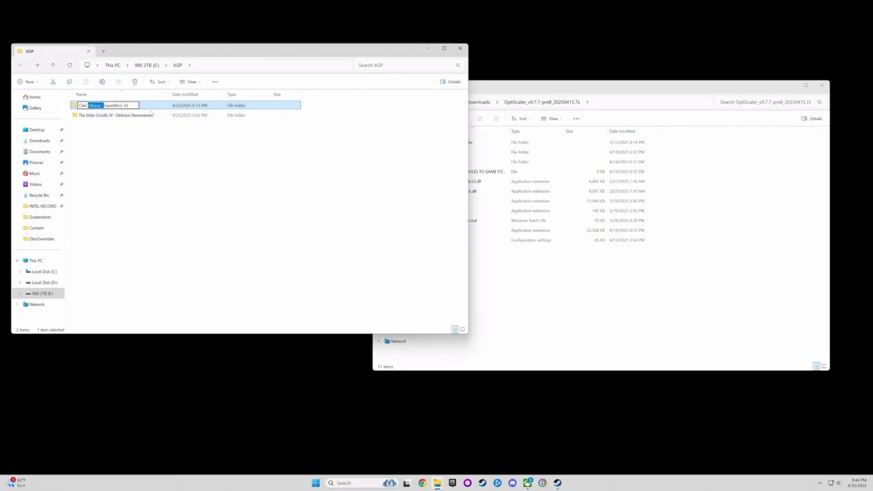
pyautogui.doubleClick(148, 109)
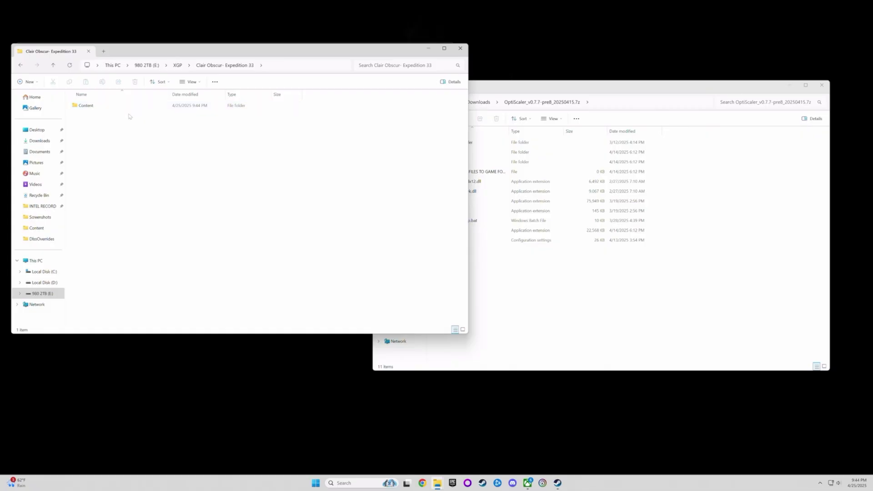
pyautogui.click(123, 106)
pyautogui.doubleClick(123, 106)
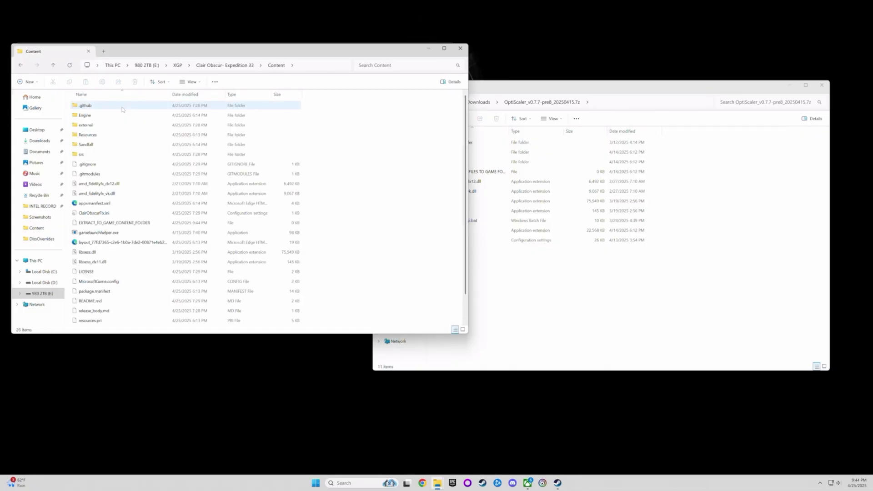
pyautogui.click(110, 144)
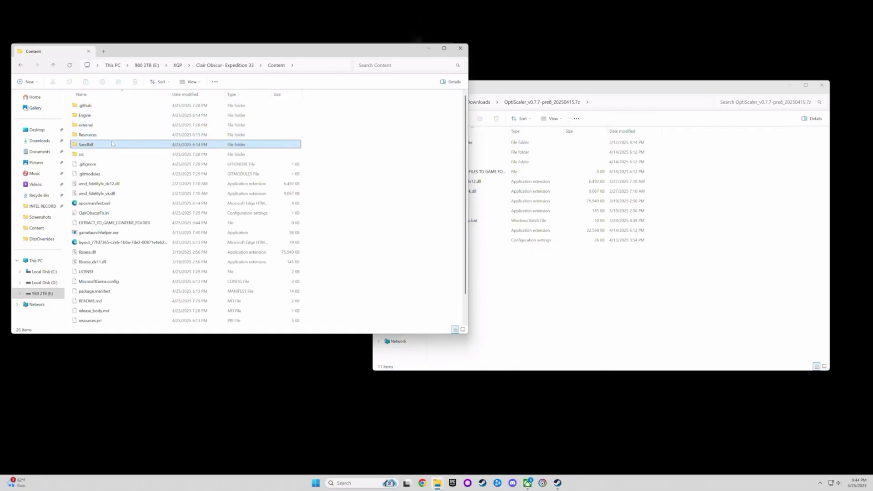
pyautogui.doubleClick(110, 145)
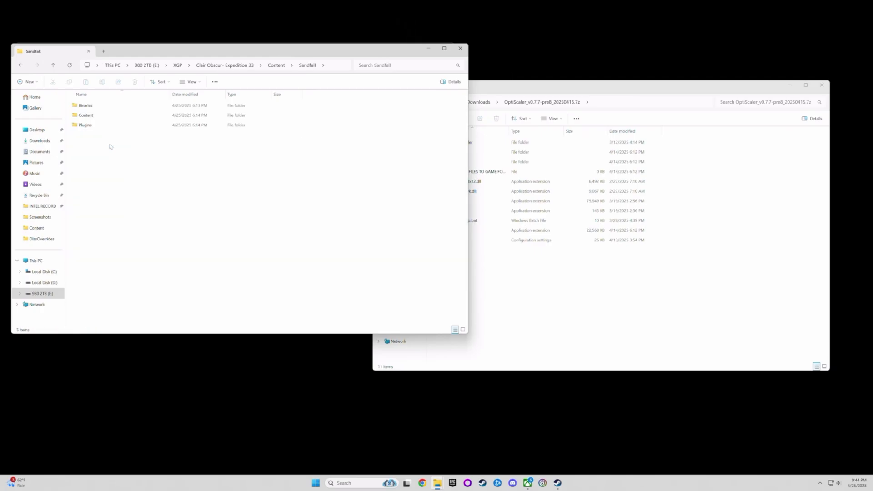
pyautogui.doubleClick(98, 106)
pyautogui.doubleClick(98, 106)
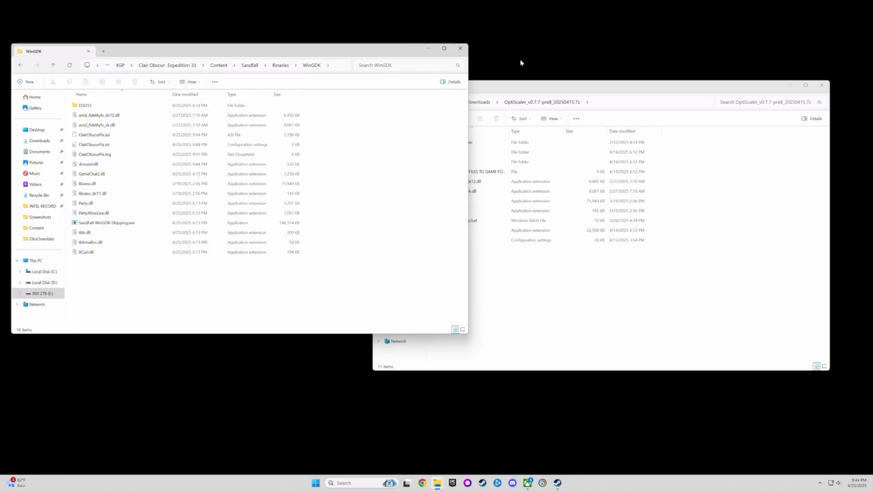
# Step: Copy all files from the OptiScaler archive into WinGDK, replacing the existing ones, and close the archive window
pyautogui.click(506, 85)
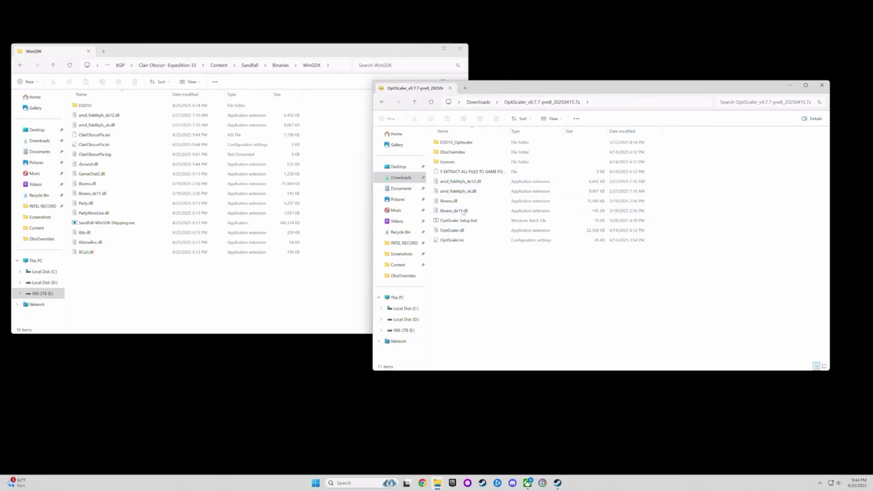
pyautogui.moveTo(494, 281); pyautogui.dragTo(487, 77)
pyautogui.moveTo(502, 222); pyautogui.dragTo(299, 284)
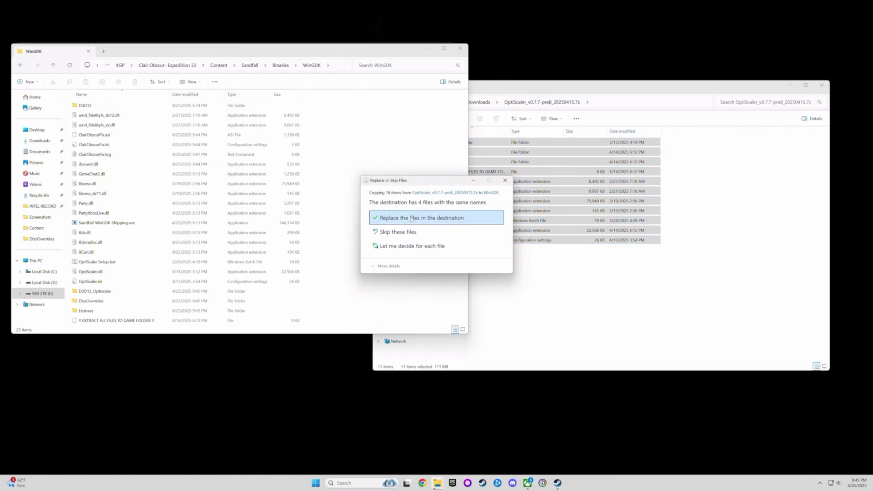
pyautogui.click(411, 219)
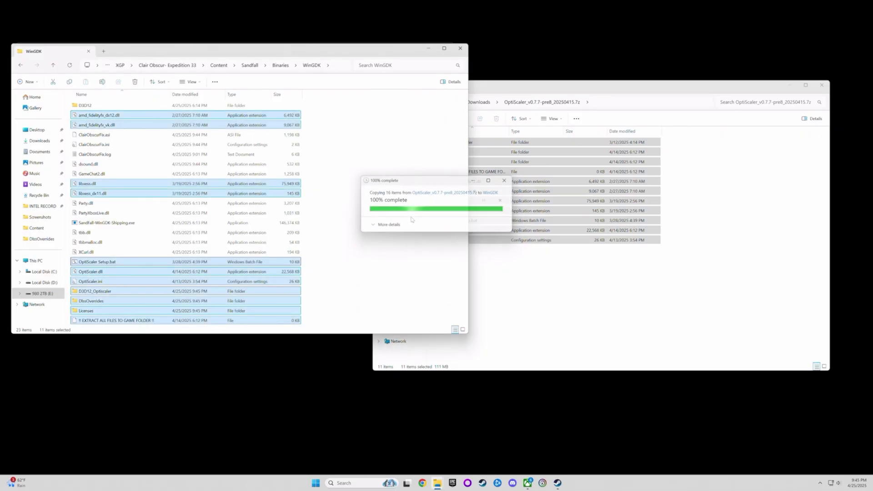
pyautogui.click(609, 90)
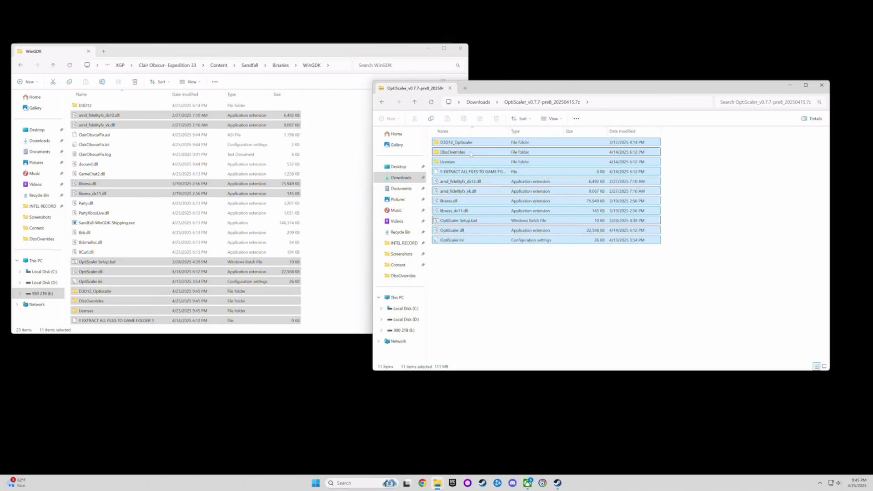
pyautogui.click(533, 315)
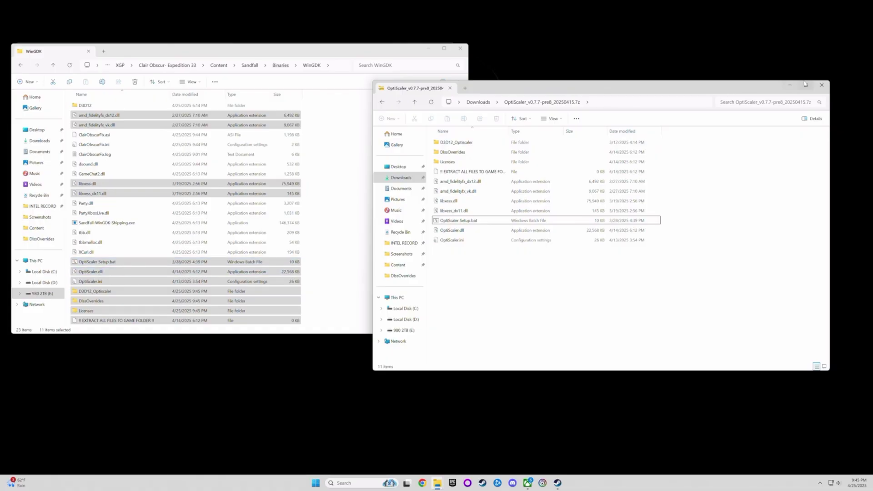
pyautogui.click(822, 85)
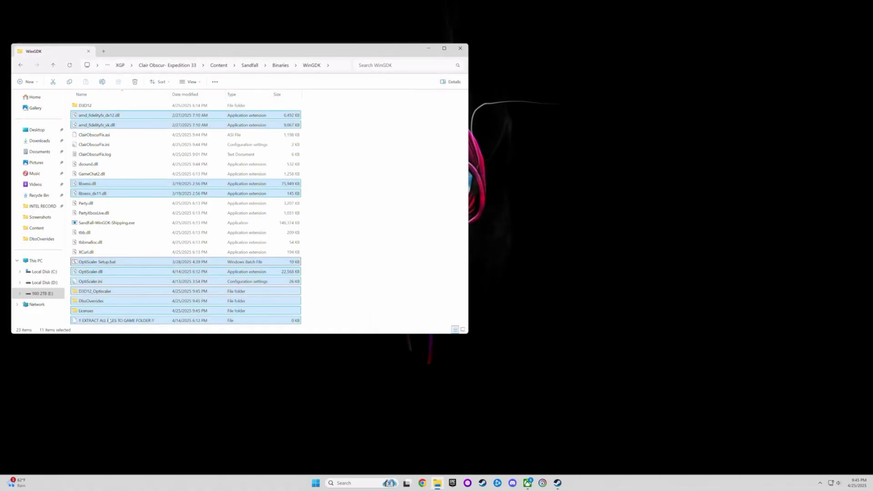
# Step: Add EnableSignatureOverride.reg from the DlssOverrides folder to the registry, accepting the security prompts, and return to the WinGDK folder
pyautogui.click(101, 302)
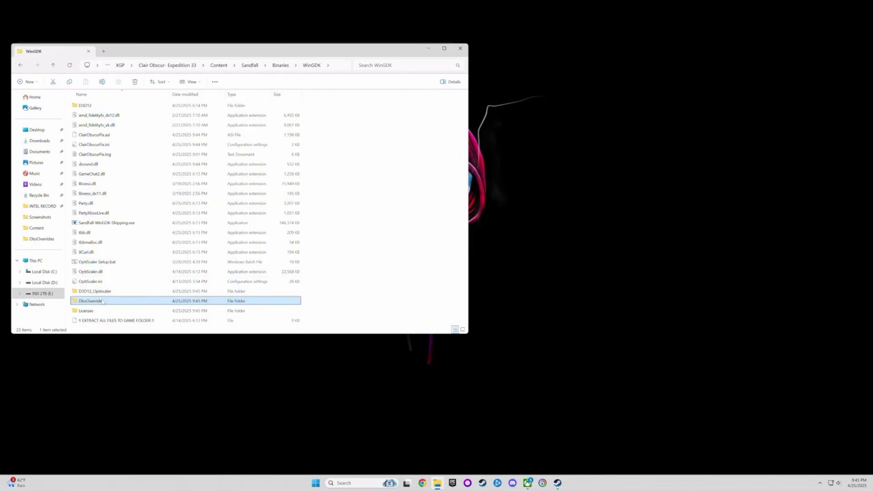
pyautogui.doubleClick(101, 302)
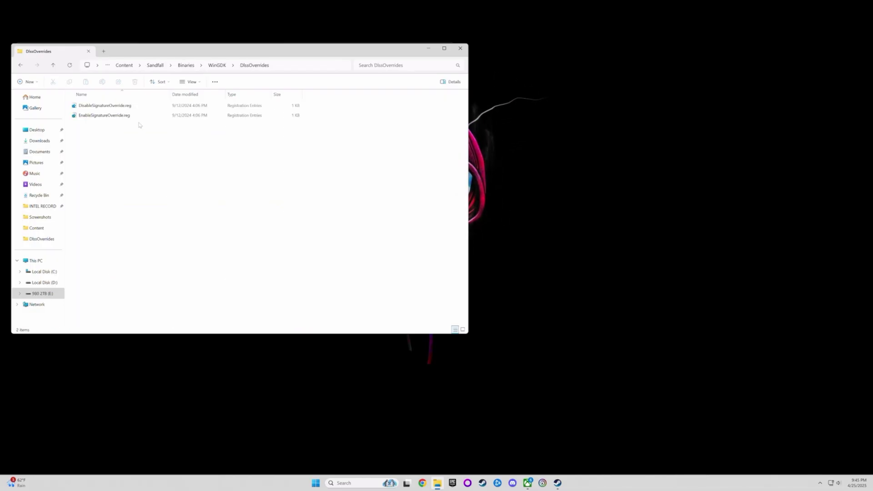
pyautogui.doubleClick(107, 115)
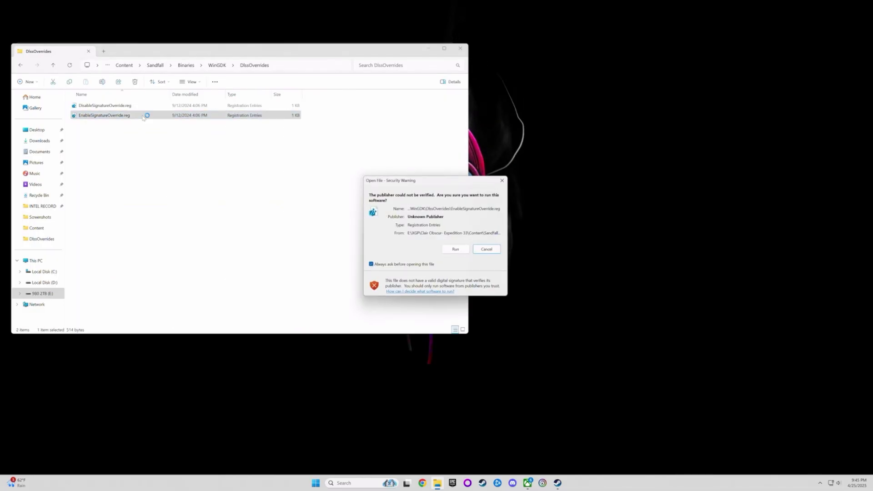
pyautogui.click(458, 250)
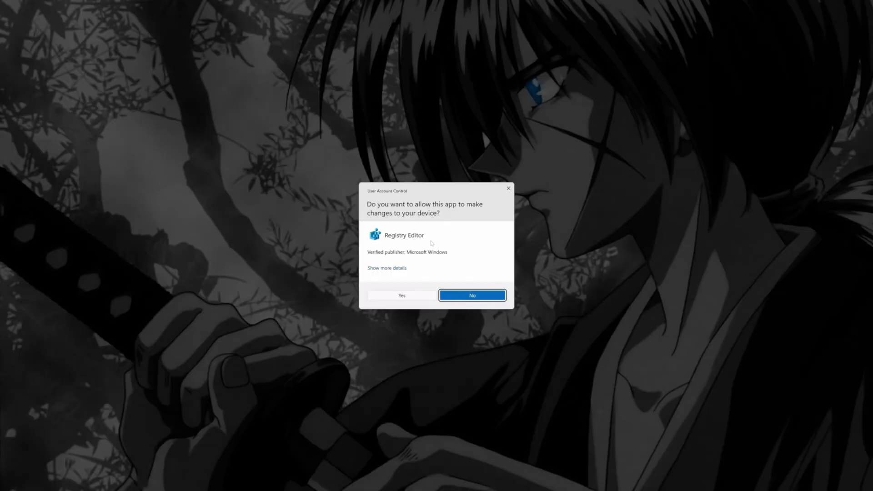
pyautogui.click(401, 296)
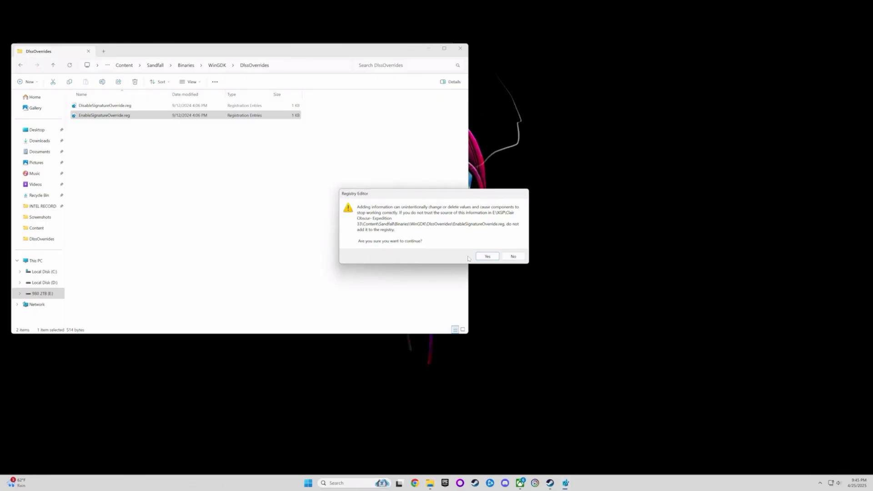
pyautogui.click(486, 256)
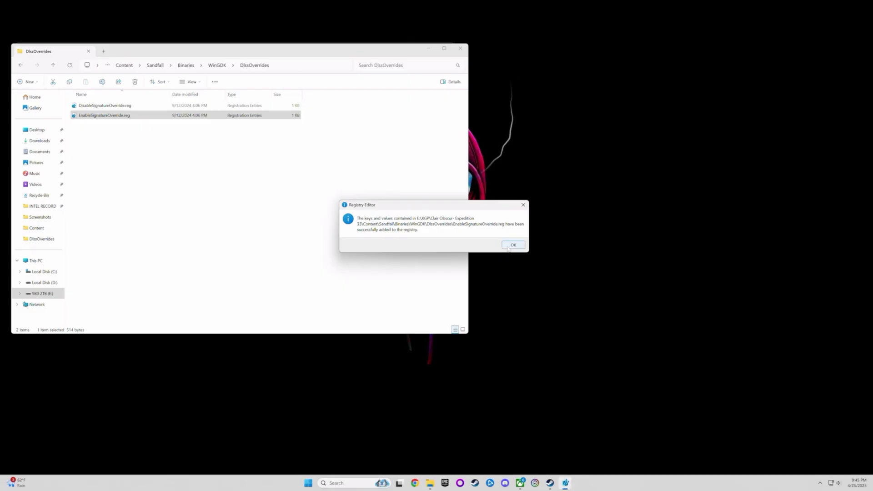
pyautogui.click(512, 245)
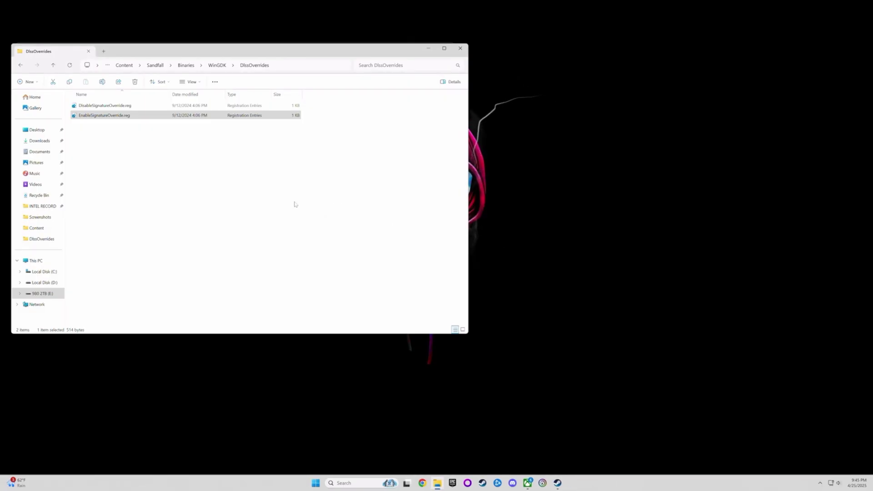
pyautogui.hotkey('alt', 'Up')
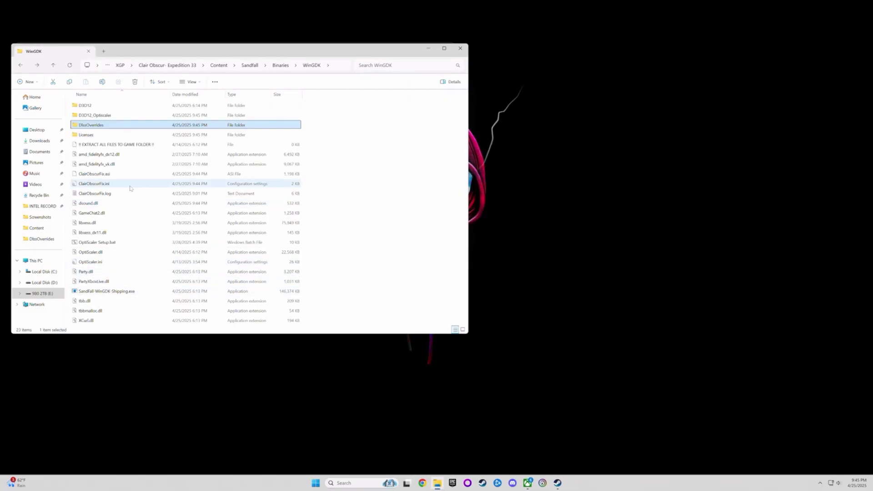
# Step: Run OptiScaler Setup.bat from the WinGDK folder, allowing it past the Windows SmartScreen warning
pyautogui.doubleClick(96, 242)
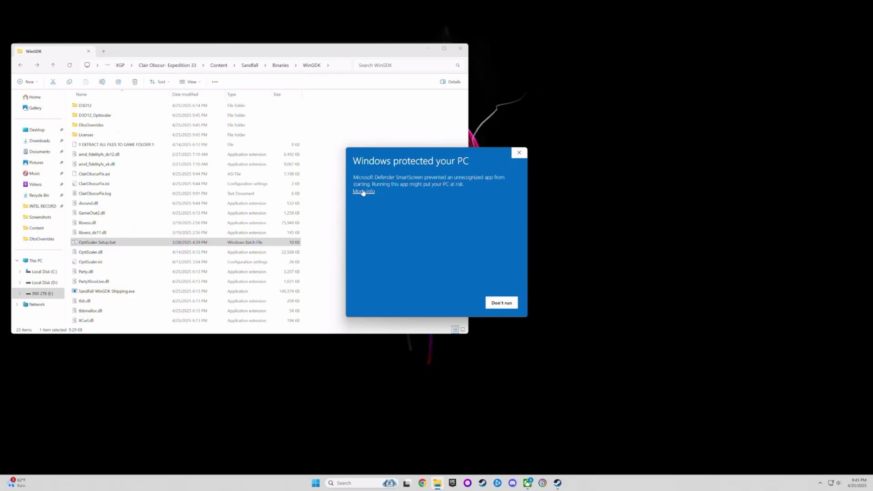
pyautogui.click(363, 191)
pyautogui.click(447, 301)
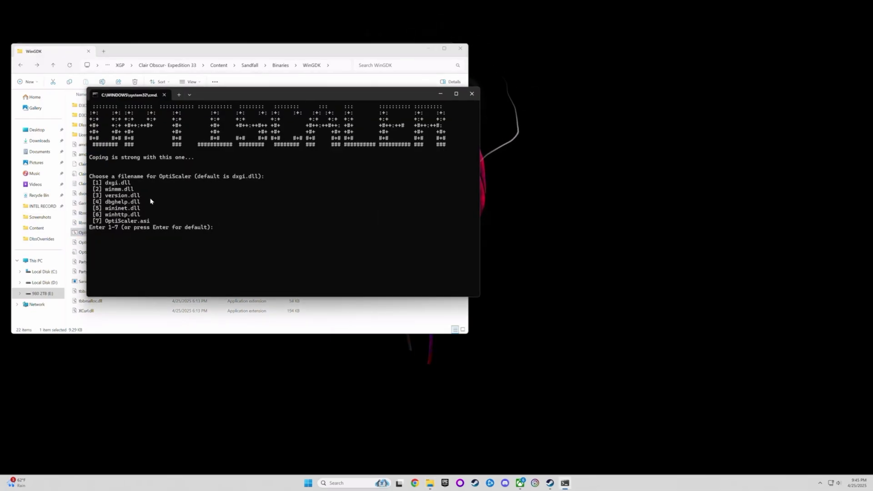
# Step: Complete the OptiScaler setup with dxgi.dll as the filename, AMD/Intel as the GPU and DLSS inputs enabled
pyautogui.write('1')
pyautogui.press('Return')
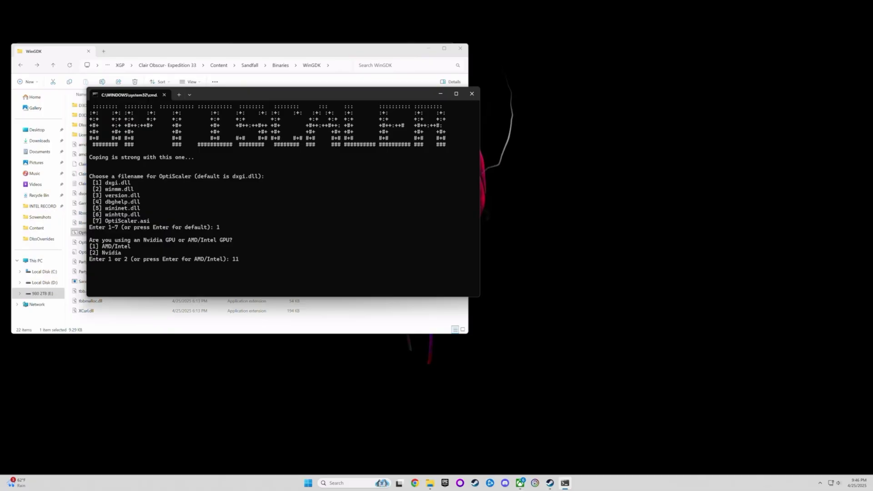
pyautogui.press('Return')
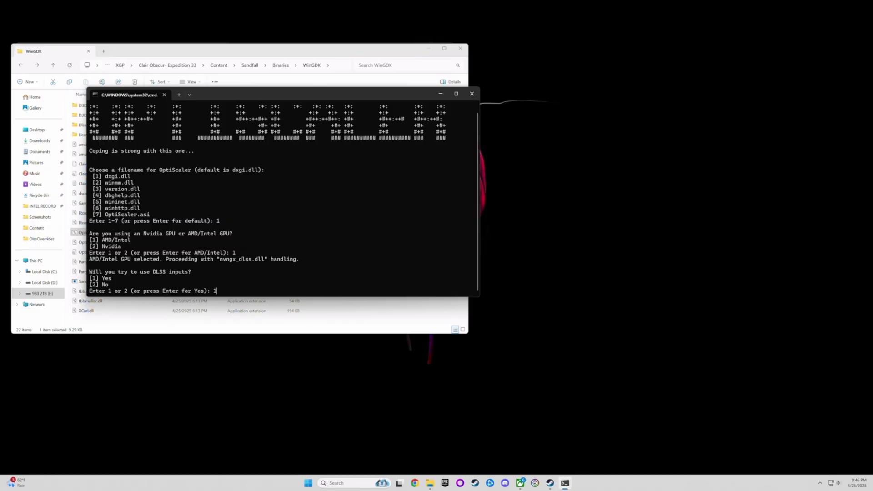
pyautogui.write('1')
pyautogui.press('Return')
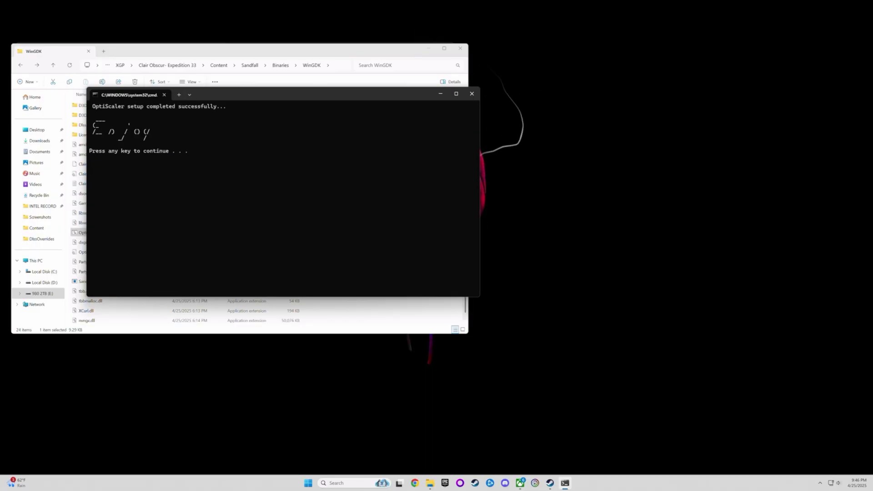
pyautogui.press('Return')
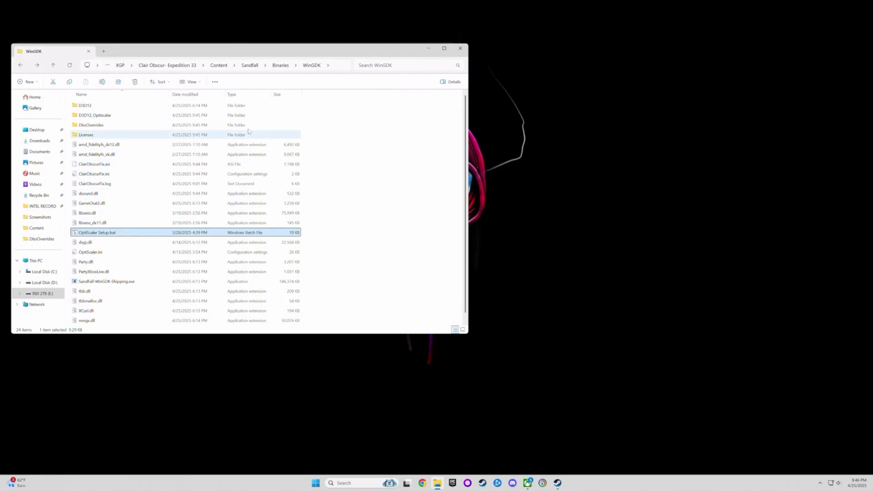
# Step: Close the WinGDK folder and the game's file options, launch Clair Obscur: Expedition 33 from the Xbox app, and proceed to its main menu
pyautogui.click(461, 49)
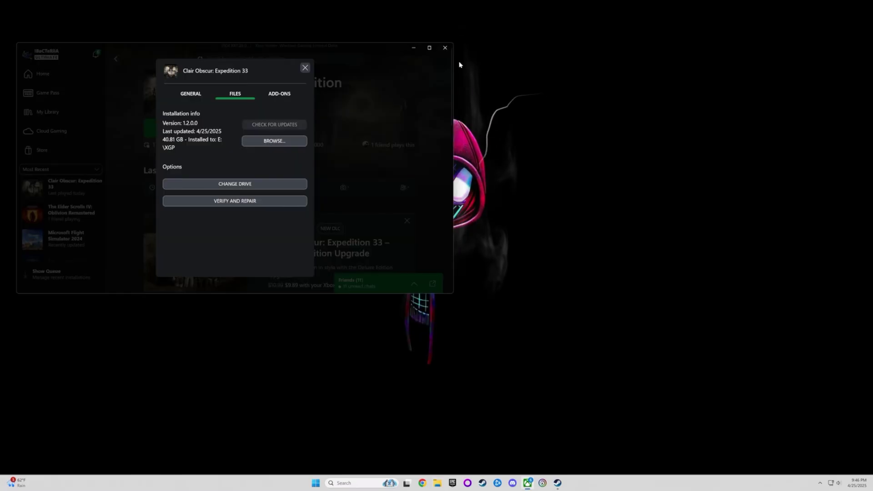
pyautogui.click(305, 67)
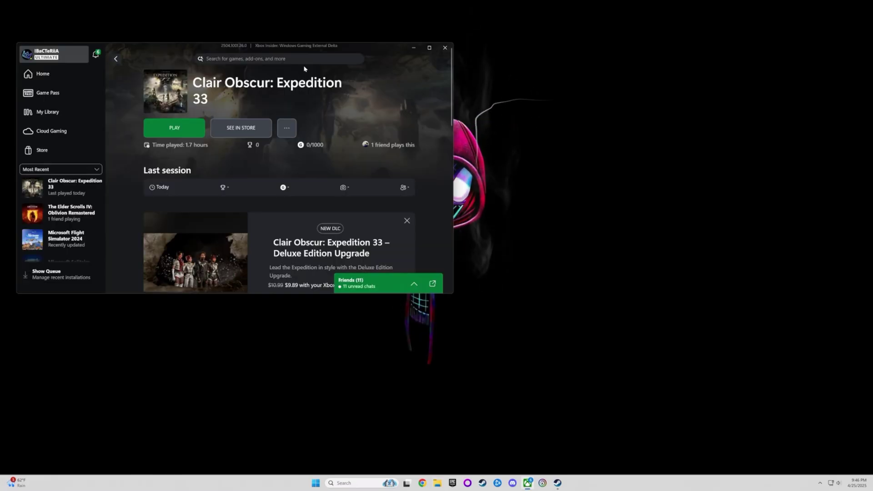
pyautogui.click(160, 129)
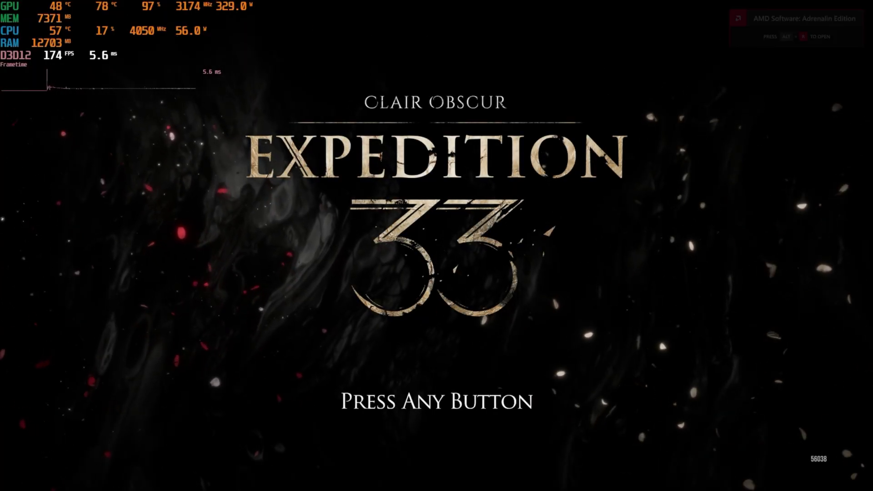
pyautogui.press('Return')
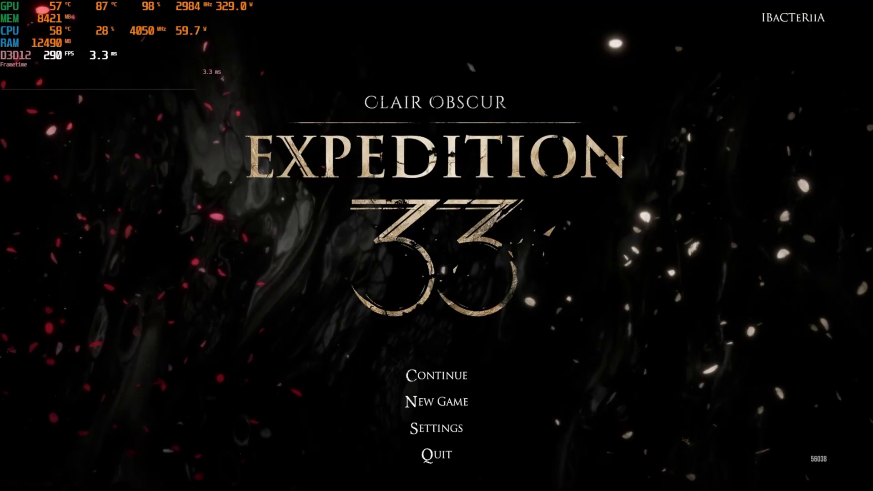
# Step: Open the game's graphics settings and apply the displayed configuration
pyautogui.click(453, 432)
pyautogui.click(317, 43)
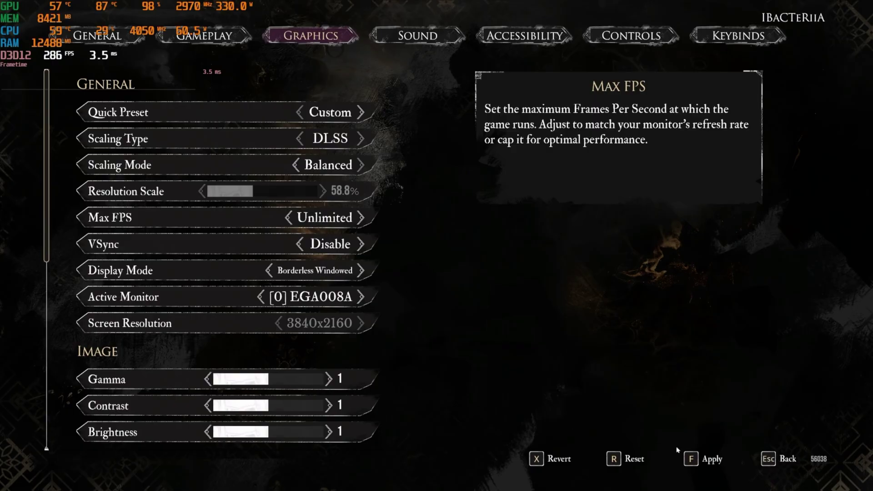
pyautogui.click(704, 460)
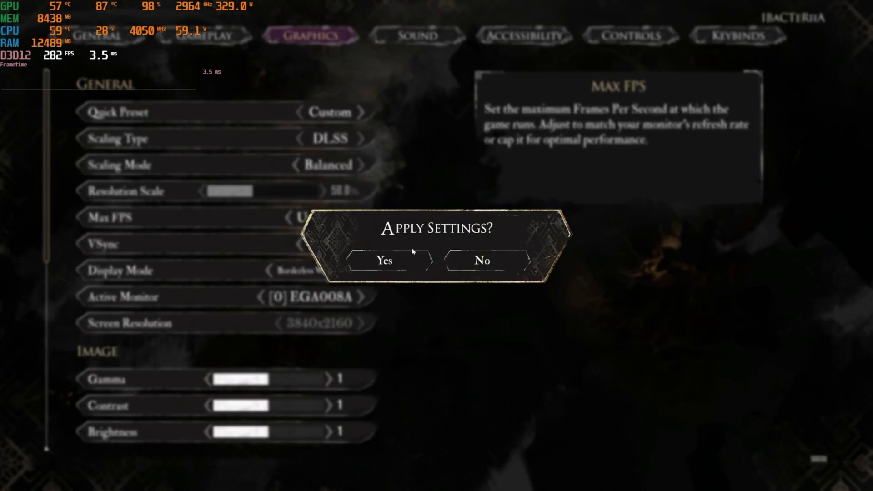